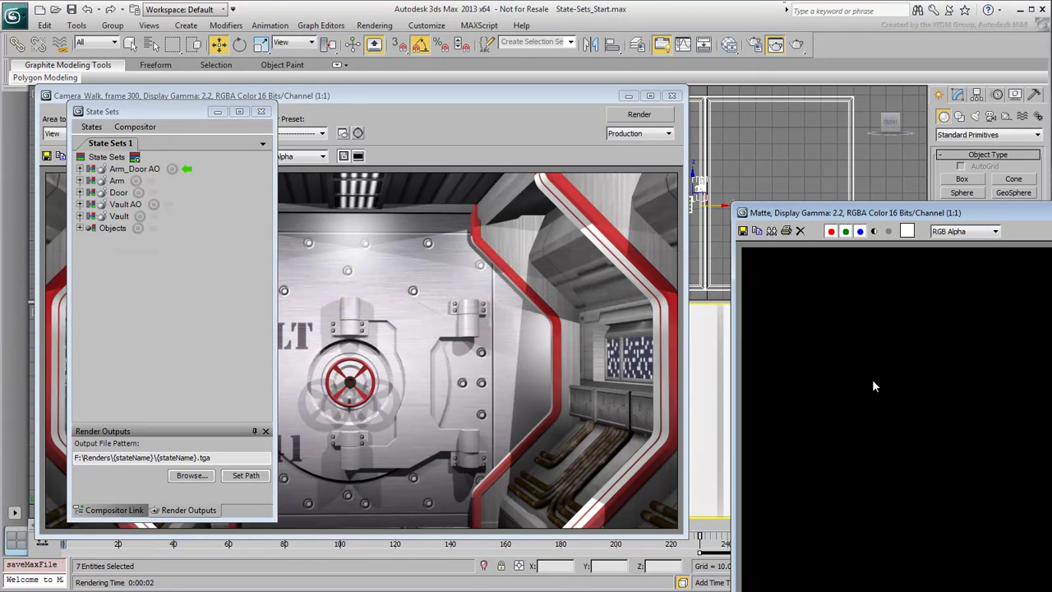
- Close the Self-Illumination and Camera Walk rendered frame windows
{"action": "double_click", "coordinate": [743, 214]}
{"action": "left_click", "coordinate": [672, 95]}
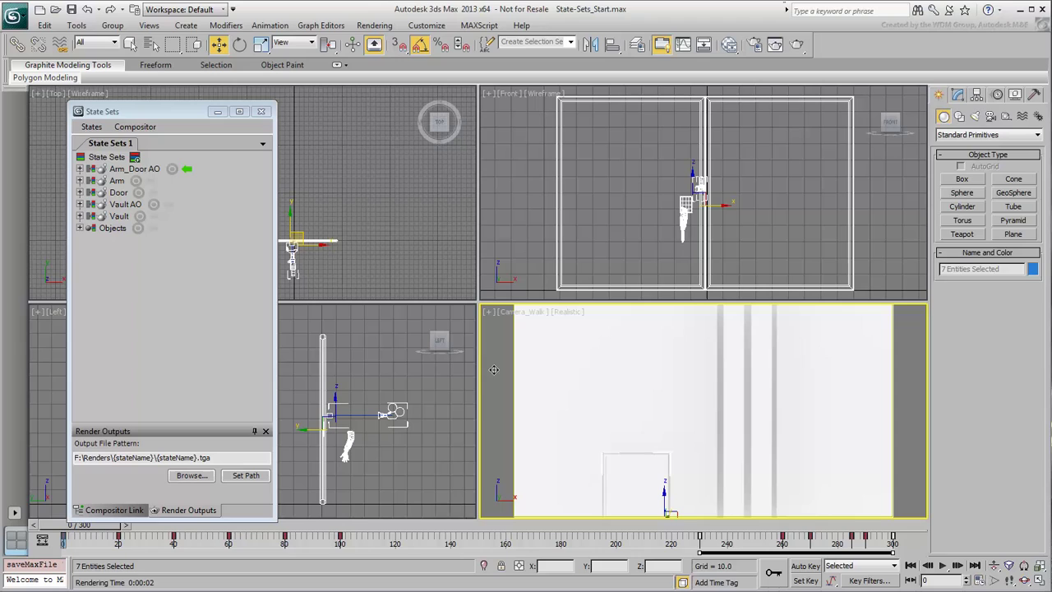
- Show the state sets as a Compositor 1 node graph via Compositor > Compositor View
{"action": "left_click", "coordinate": [135, 127]}
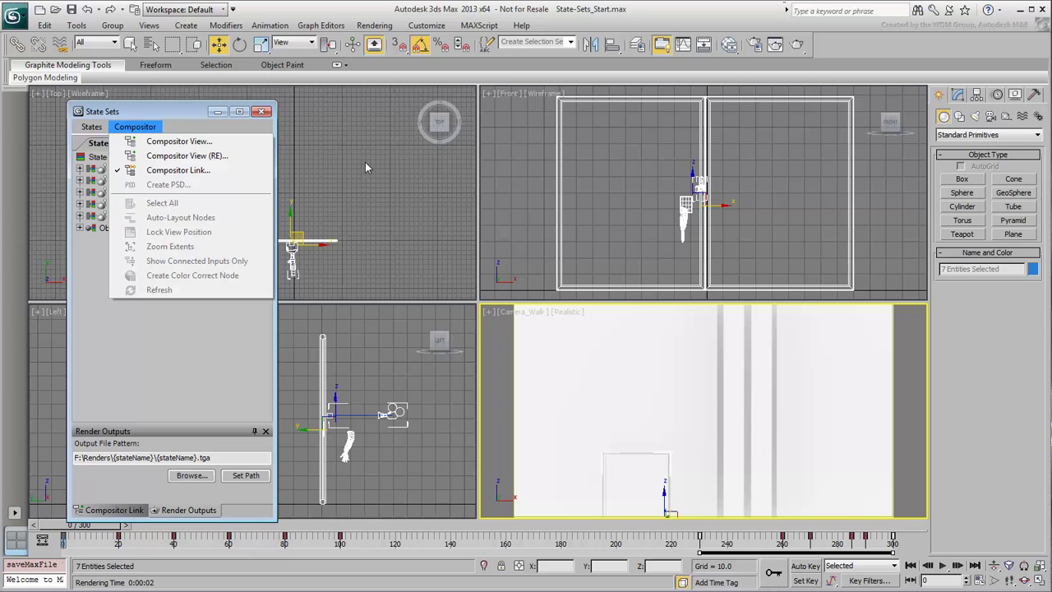
{"action": "left_click", "coordinate": [200, 141]}
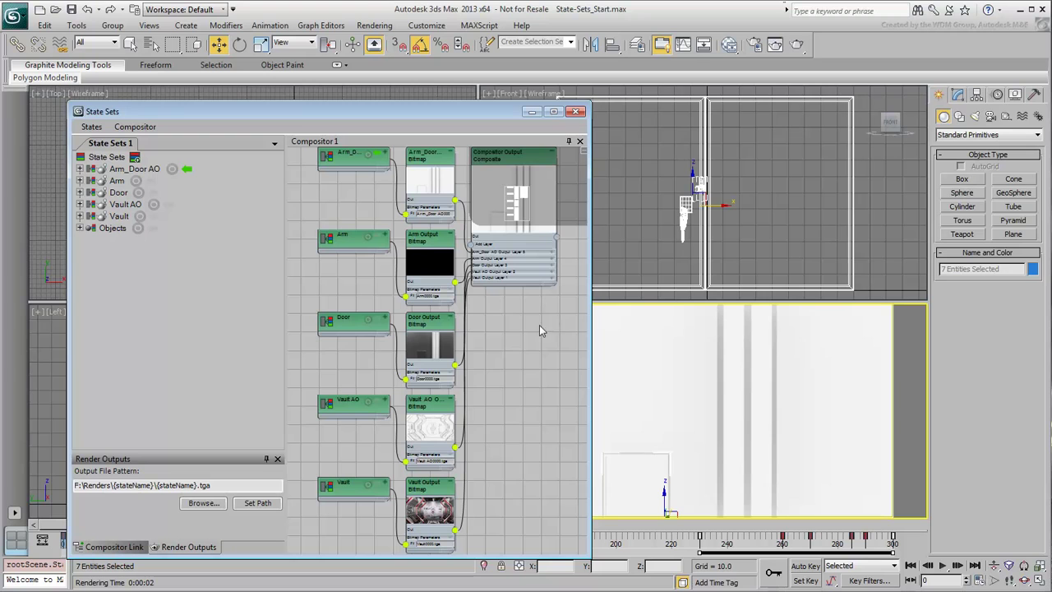
- Move the Composite output node beside the bitmap nodes and frame the graph
{"action": "left_click_drag", "start_coordinate": [466, 163], "coordinate": [502, 296]}
{"action": "scroll", "coordinate": [394, 320], "scroll_direction": "down", "scroll_amount": 4}
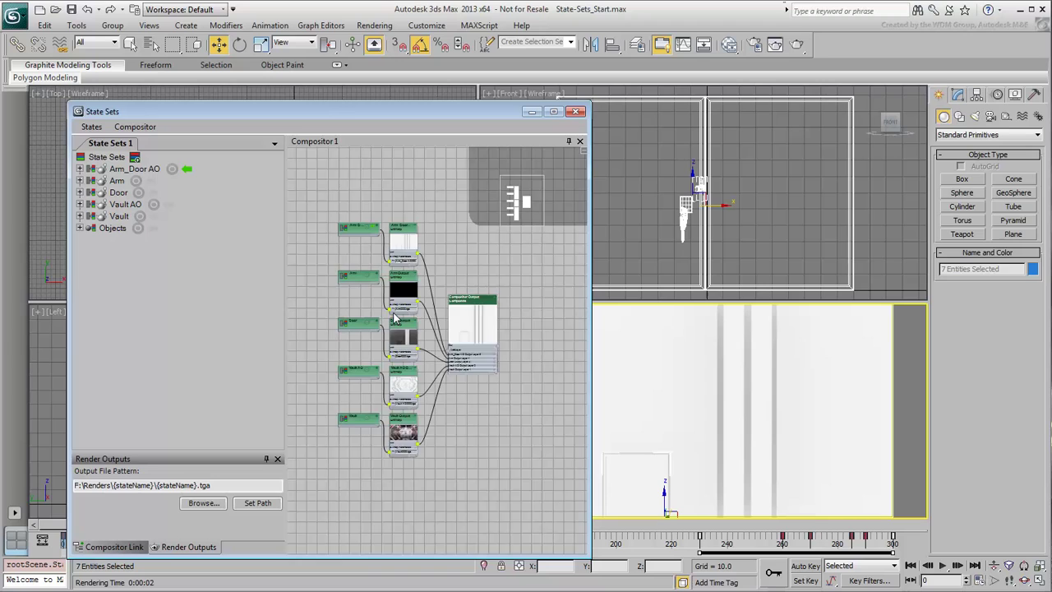
{"action": "scroll", "coordinate": [395, 319], "scroll_direction": "up", "scroll_amount": 3}
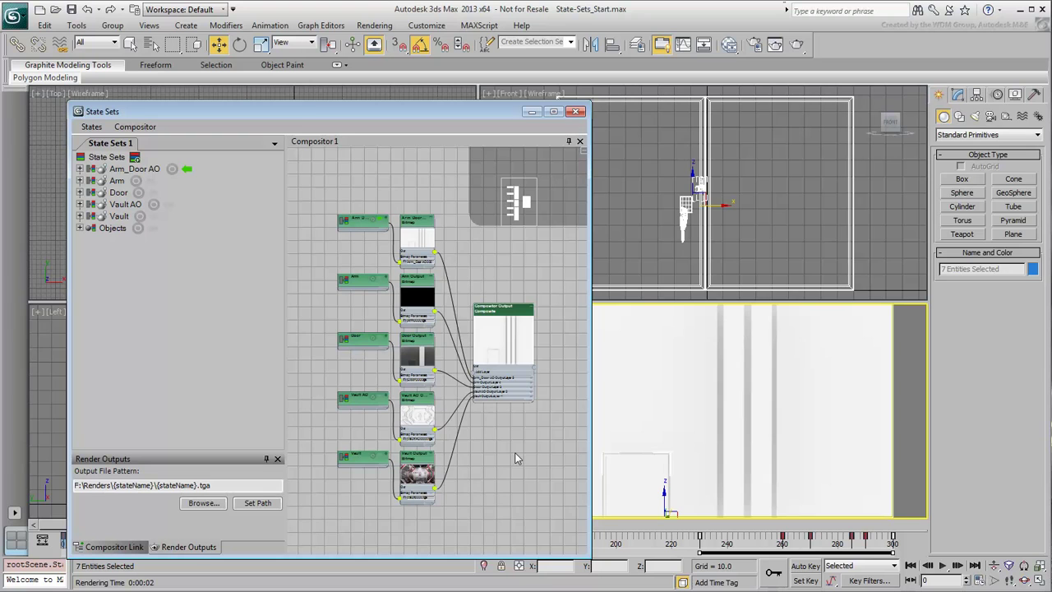
{"action": "scroll", "coordinate": [362, 321], "scroll_direction": "up", "scroll_amount": 5}
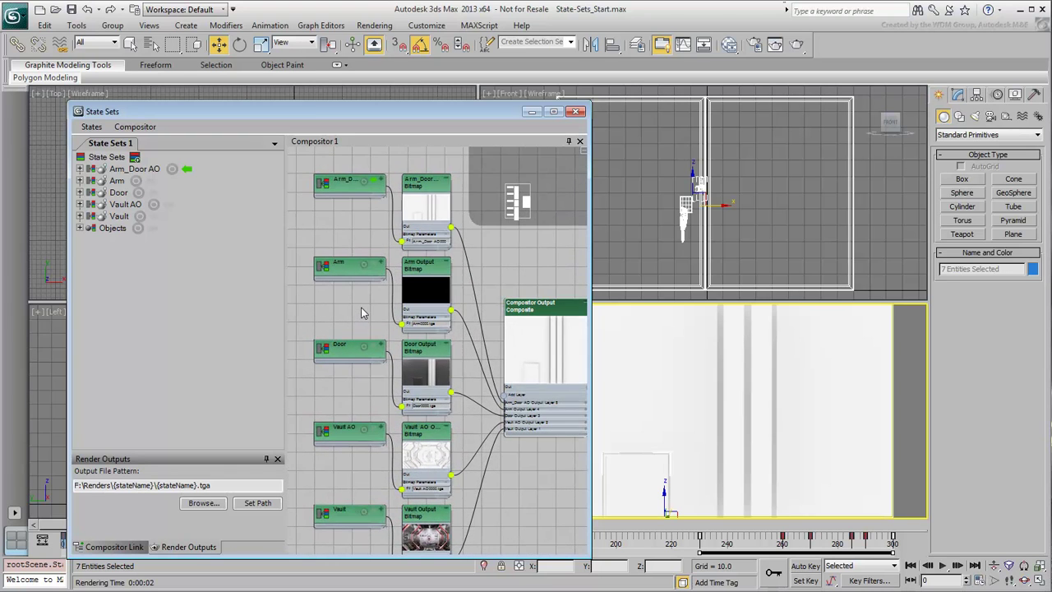
{"action": "middle_click_drag", "start_coordinate": [358, 319], "coordinate": [346, 301]}
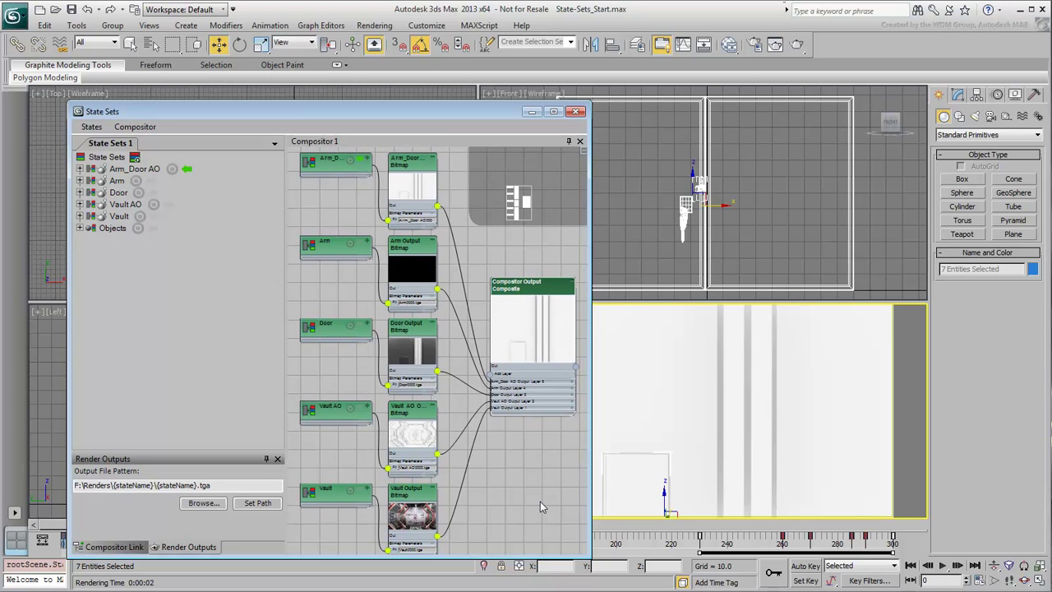
- Rebuild the graph with Compositor View (RE) and expand the Vault and Door state nodes
{"action": "left_click", "coordinate": [136, 127]}
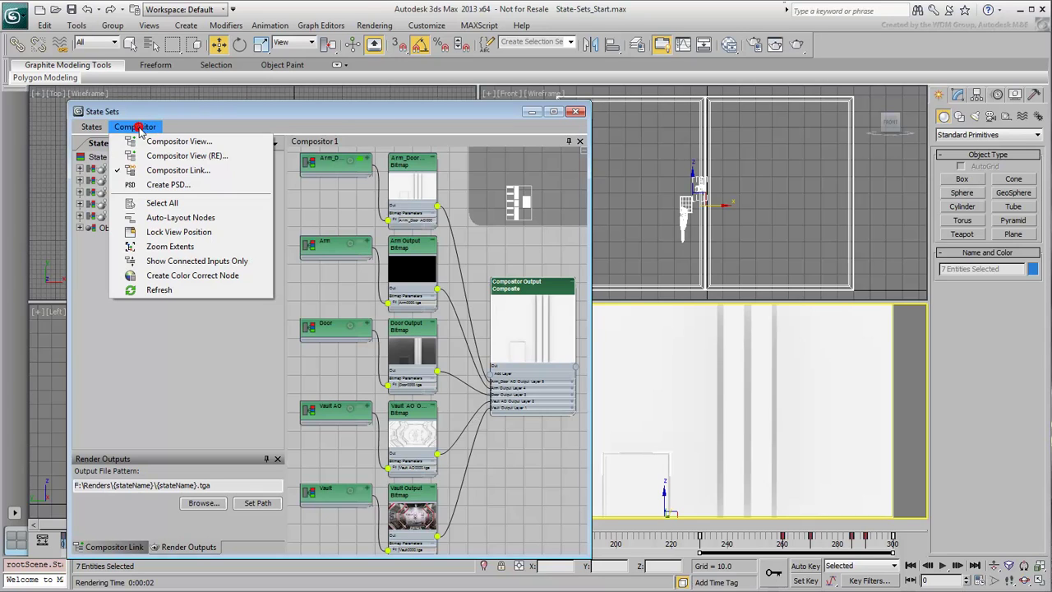
{"action": "left_click", "coordinate": [181, 156]}
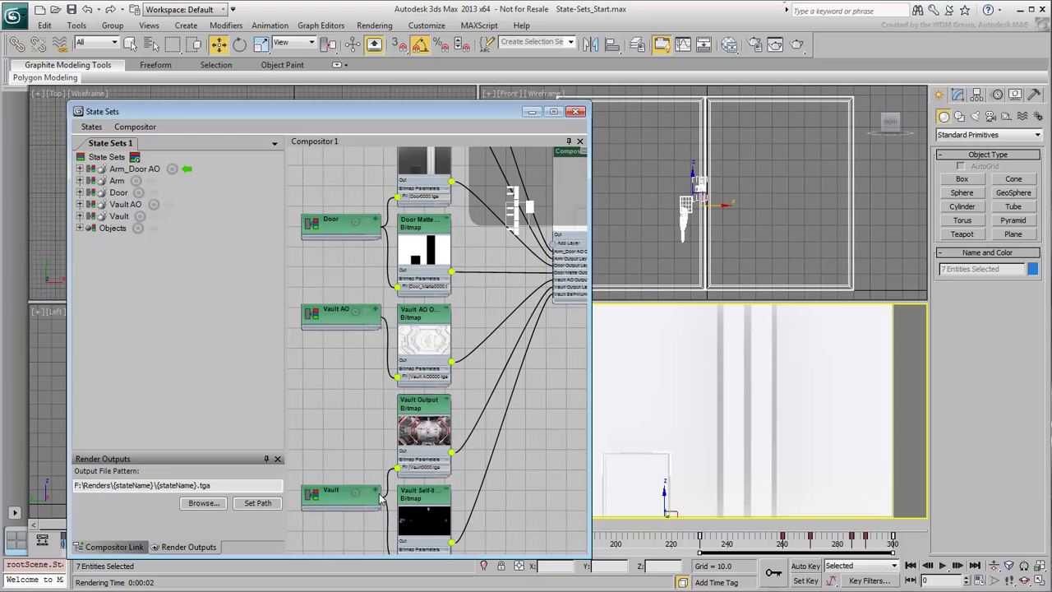
{"action": "left_click", "coordinate": [374, 485]}
{"action": "left_click", "coordinate": [366, 210]}
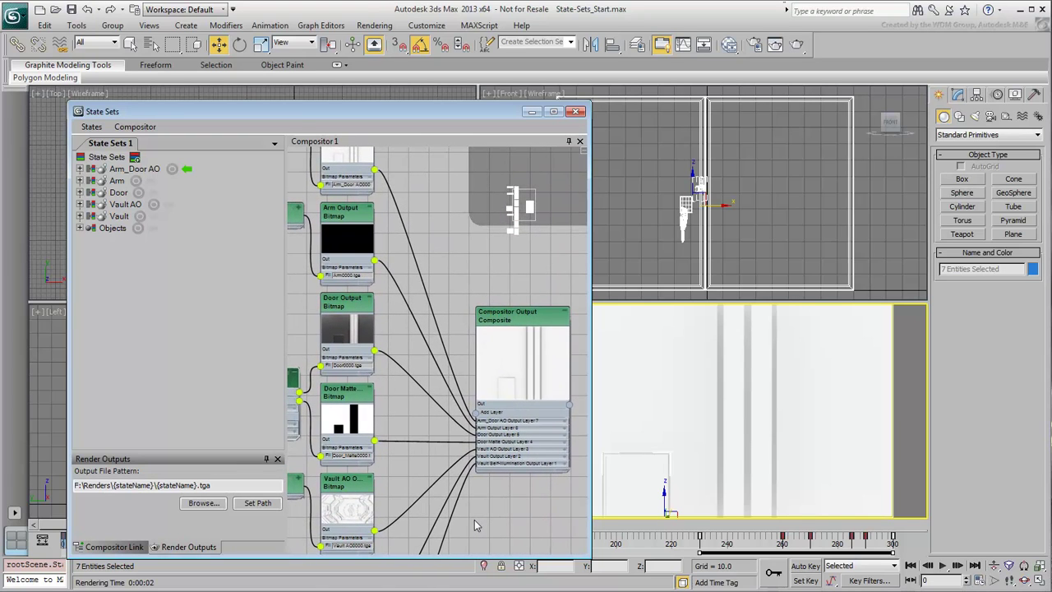
{"action": "middle_click_drag", "start_coordinate": [508, 515], "coordinate": [505, 540]}
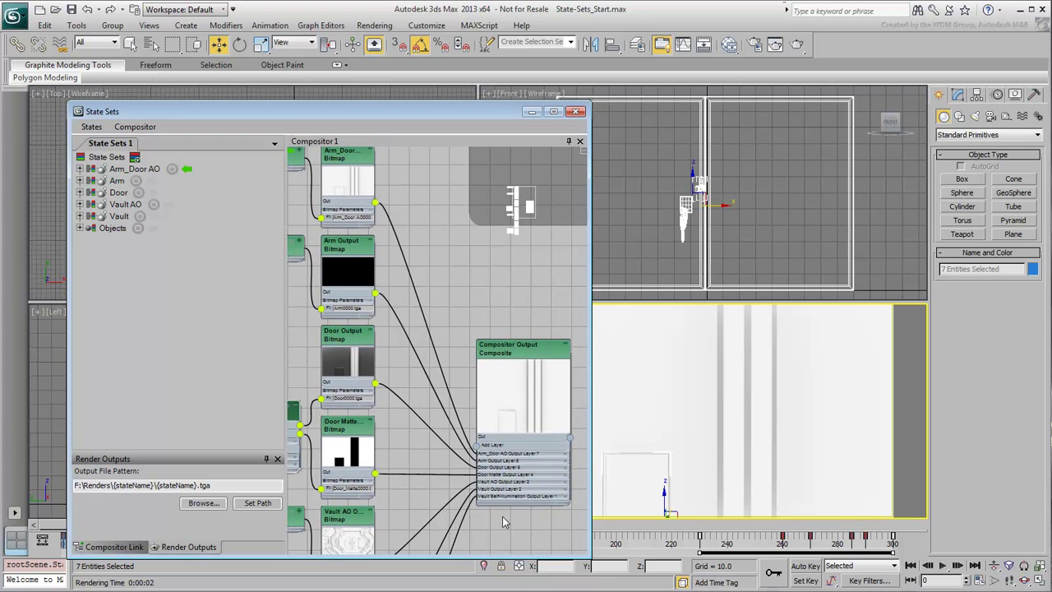
{"action": "scroll", "coordinate": [502, 516], "scroll_direction": "up", "scroll_amount": 3}
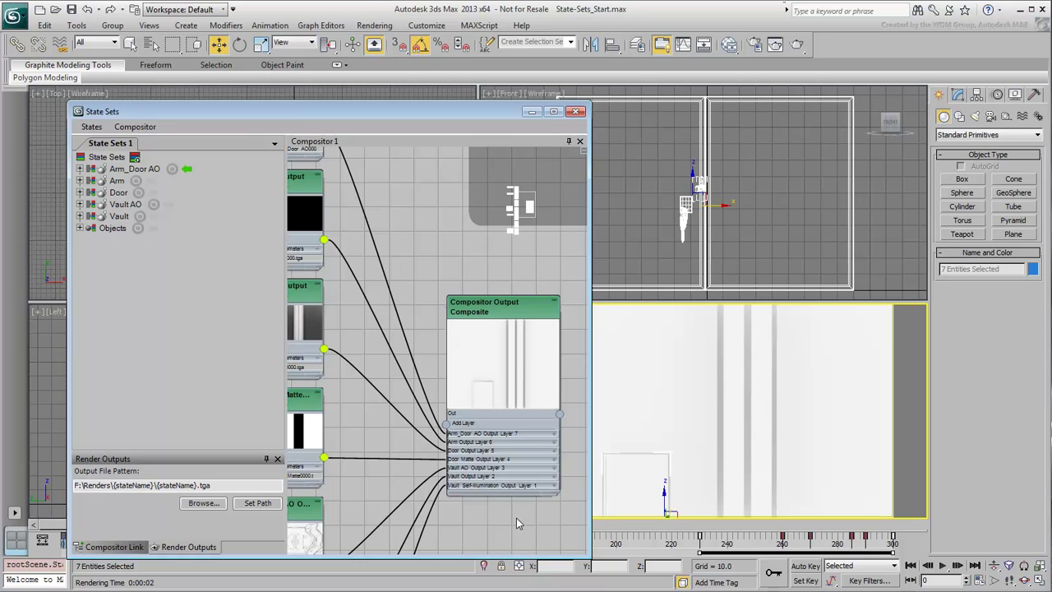
- Set the Arm_Door AO (layer 7) and Vault AO (layer 3) blend modes to Multiply
{"action": "left_click", "coordinate": [553, 433]}
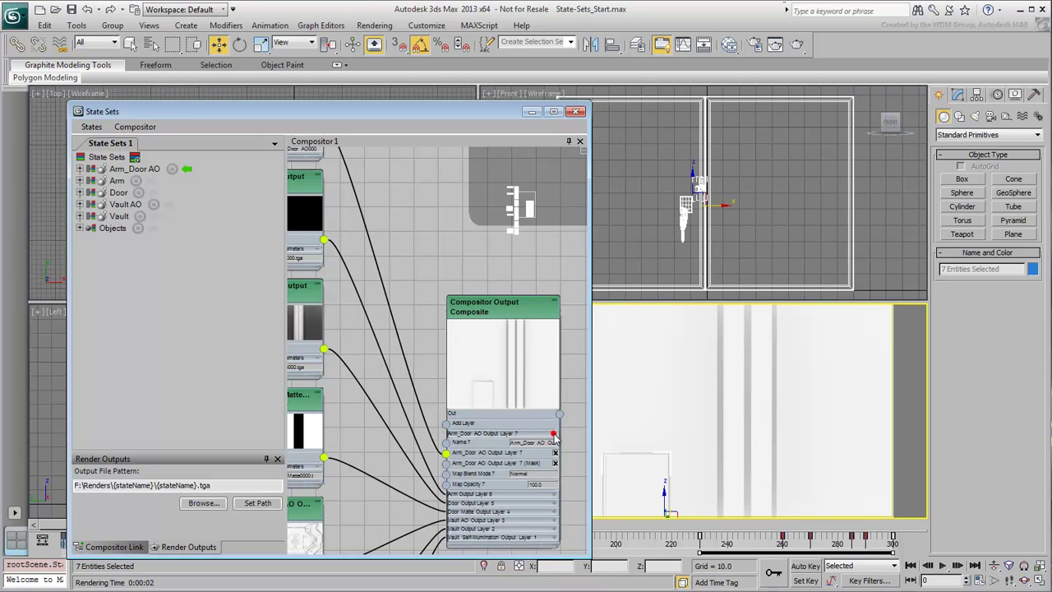
{"action": "left_click", "coordinate": [520, 475]}
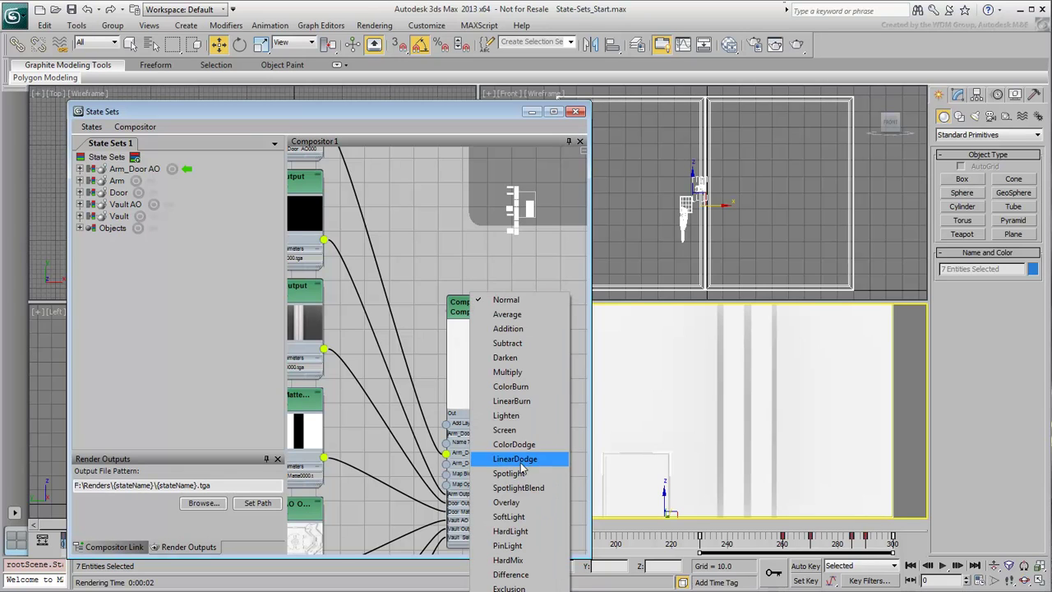
{"action": "left_click", "coordinate": [508, 371]}
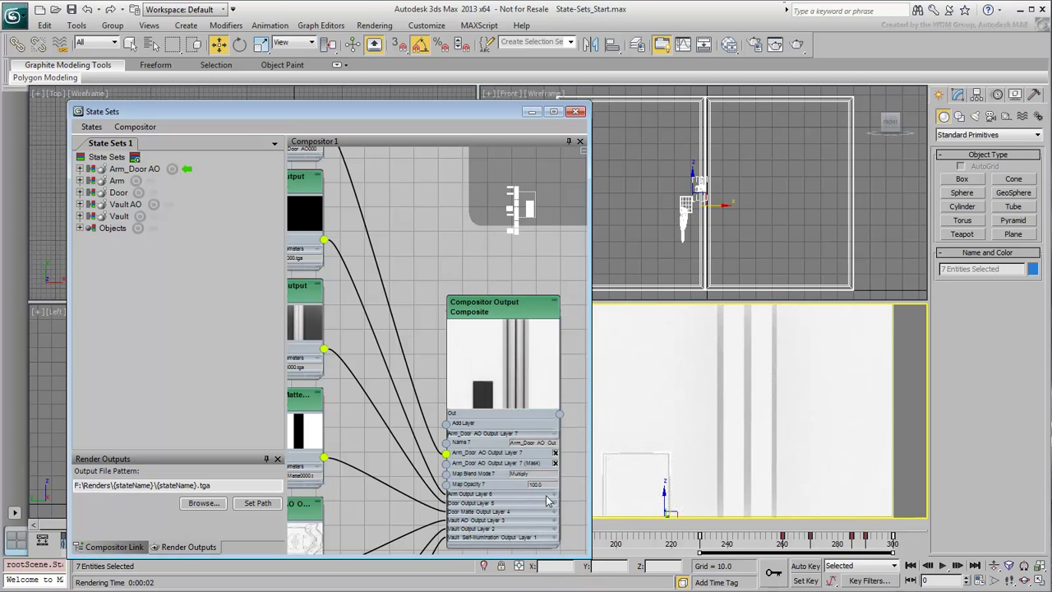
{"action": "left_click", "coordinate": [554, 520]}
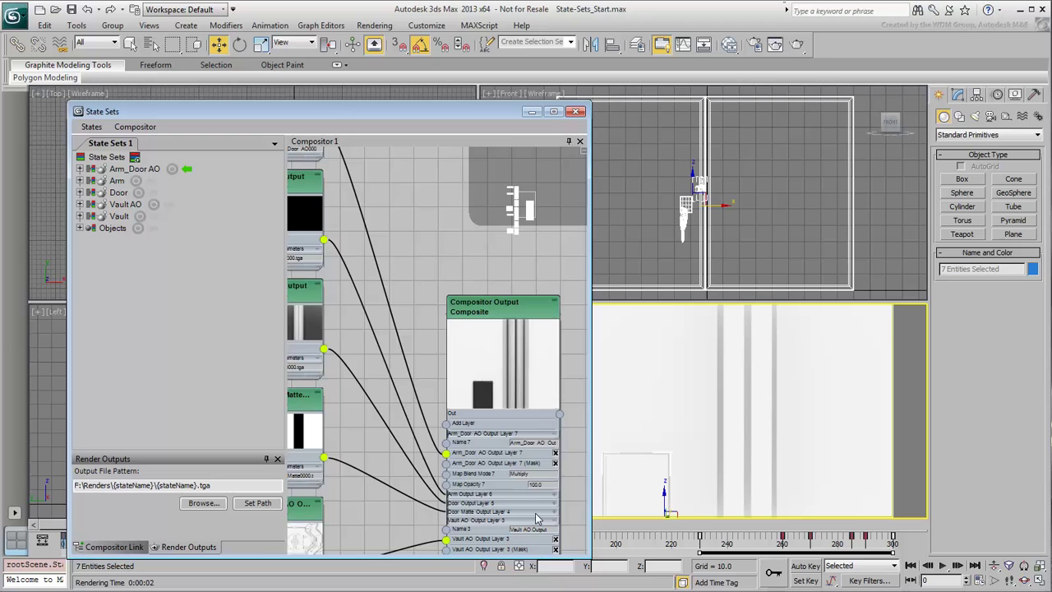
{"action": "middle_click_drag", "start_coordinate": [537, 516], "coordinate": [485, 479]}
{"action": "left_click", "coordinate": [490, 510]}
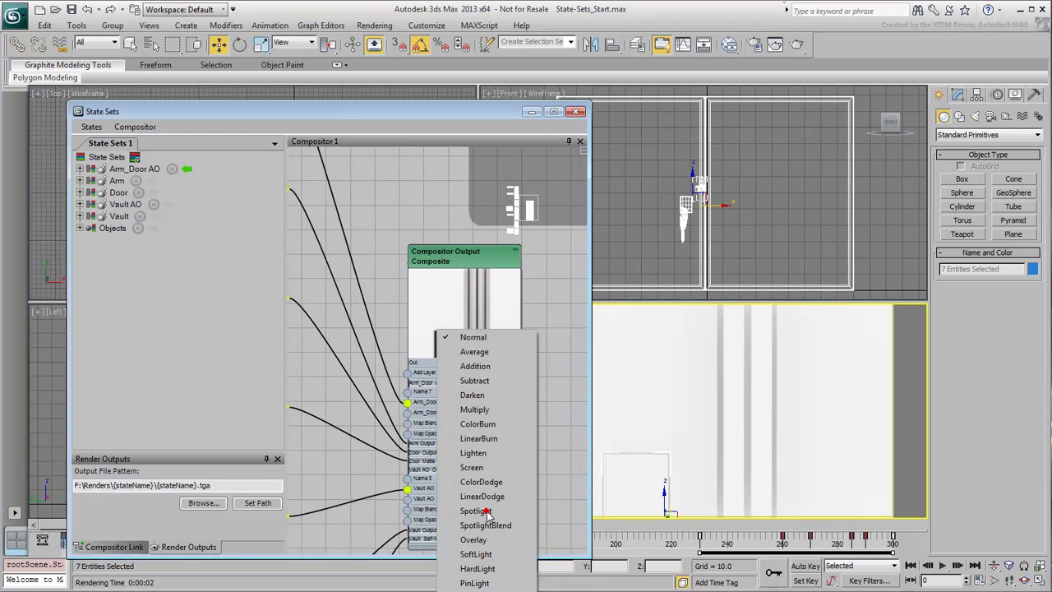
{"action": "left_click", "coordinate": [481, 409]}
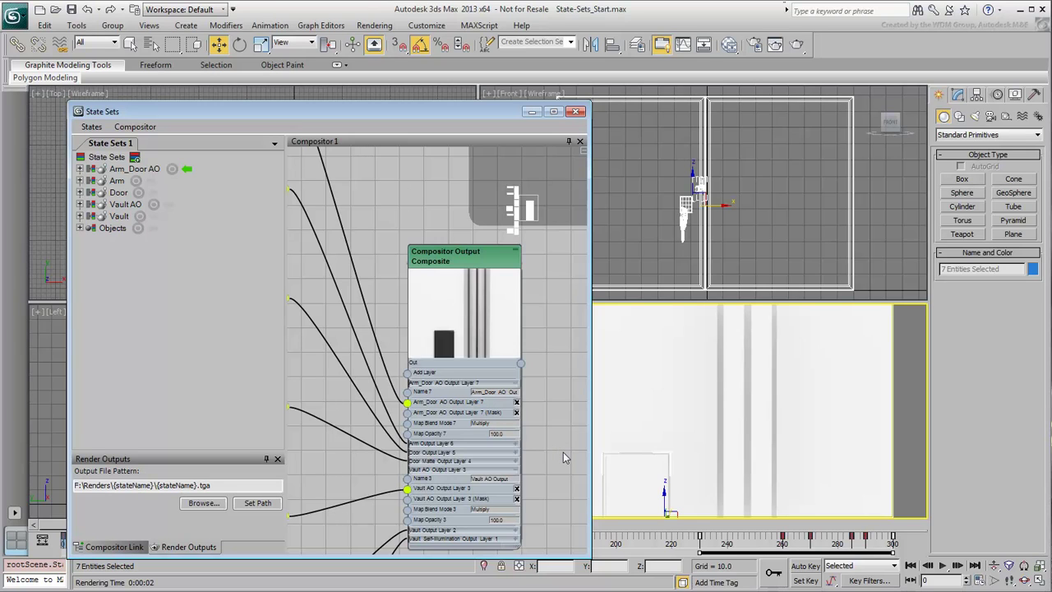
- Lower the Door Matte layer 4 opacity to 30
{"action": "left_click", "coordinate": [517, 461]}
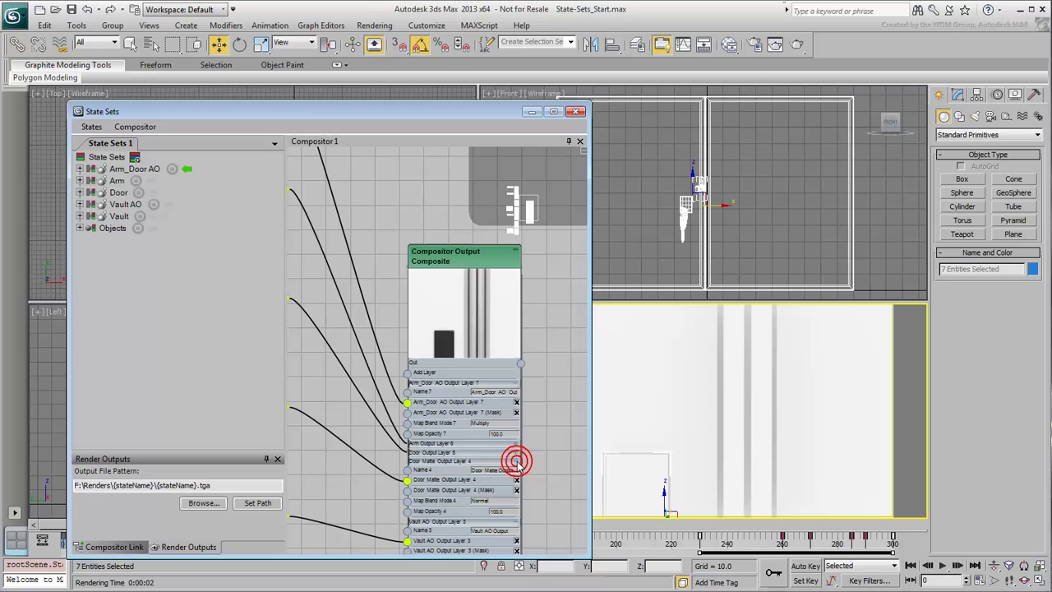
{"action": "double_click", "coordinate": [499, 512]}
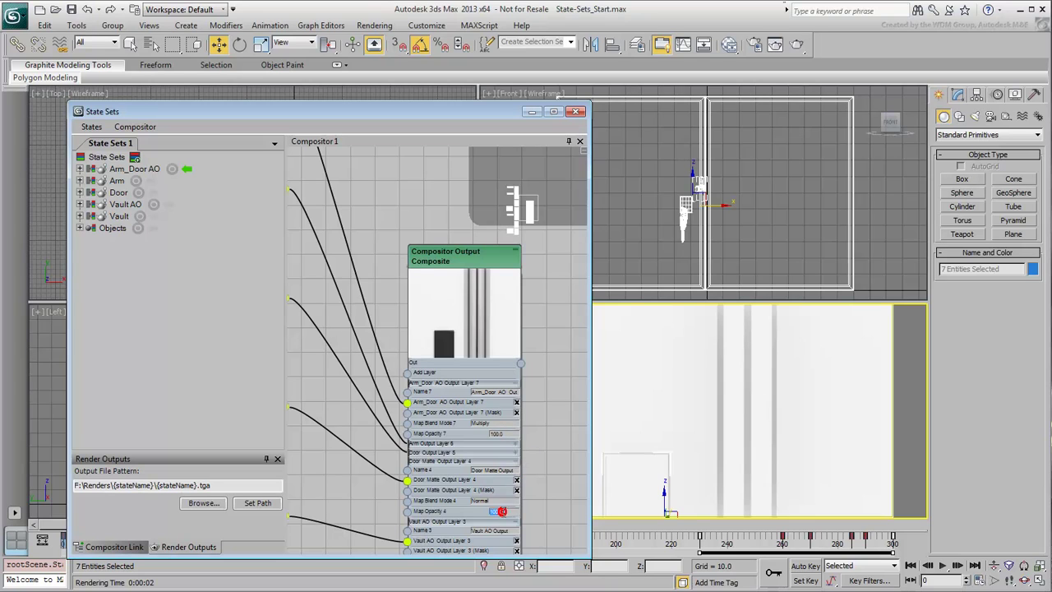
{"action": "type", "text": "30"}
{"action": "key", "text": "Return"}
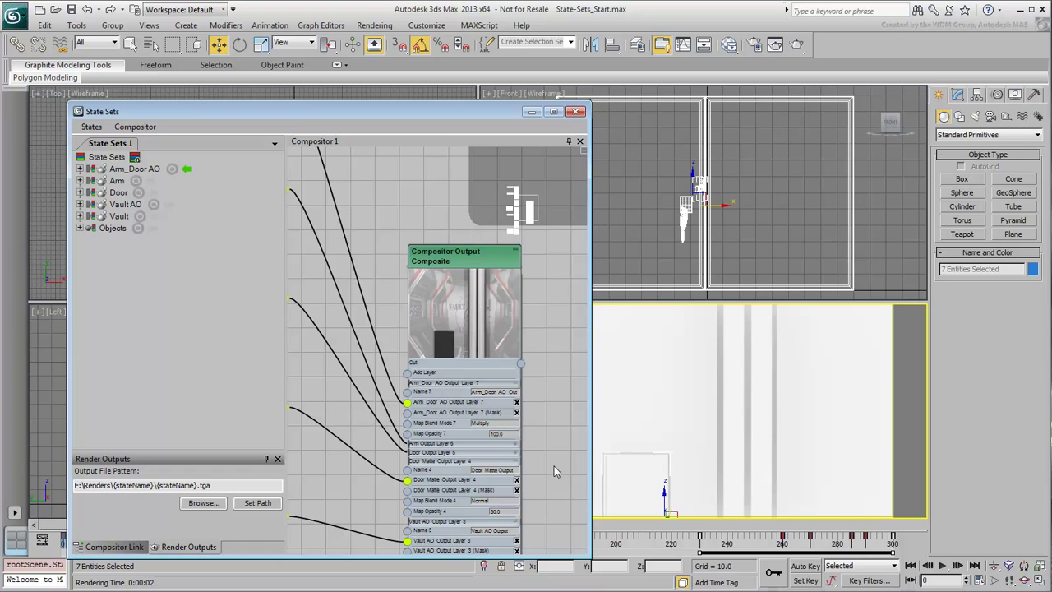
{"action": "scroll", "coordinate": [546, 471], "scroll_direction": "down", "scroll_amount": 5}
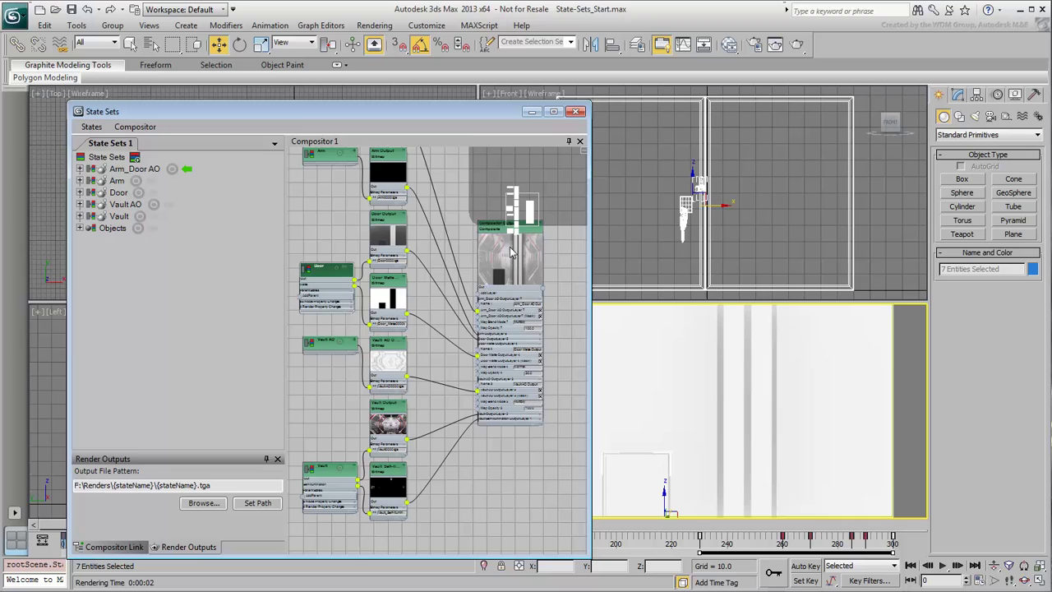
- Reposition the Composite node and expand its Vault Self-Illumination Output Layer 1 settings
{"action": "left_click", "coordinate": [492, 237]}
{"action": "left_click_drag", "start_coordinate": [491, 237], "coordinate": [463, 328]}
{"action": "middle_click_drag", "start_coordinate": [421, 545], "coordinate": [409, 447]}
{"action": "scroll", "coordinate": [433, 485], "scroll_direction": "up", "scroll_amount": 5}
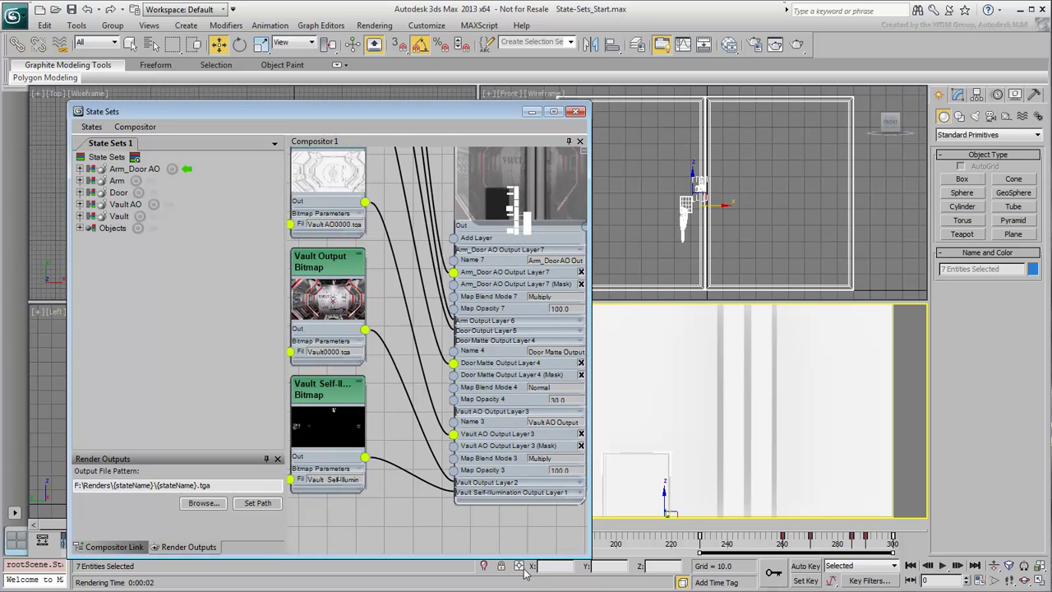
{"action": "left_click", "coordinate": [581, 493]}
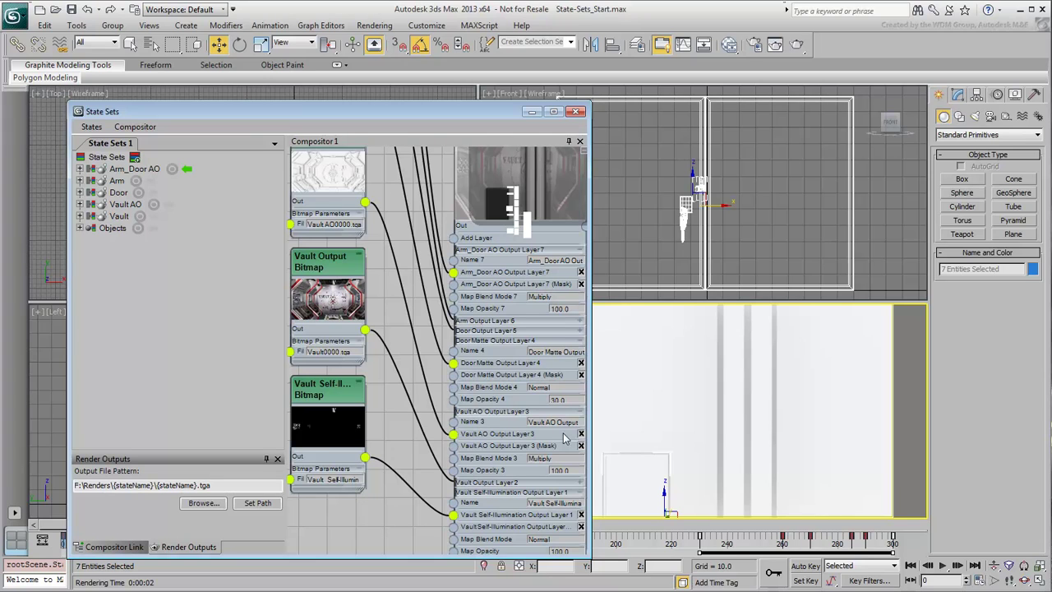
- Select Bio-Scan and nudge it in the Perspective and Front viewports
{"action": "left_click", "coordinate": [875, 275]}
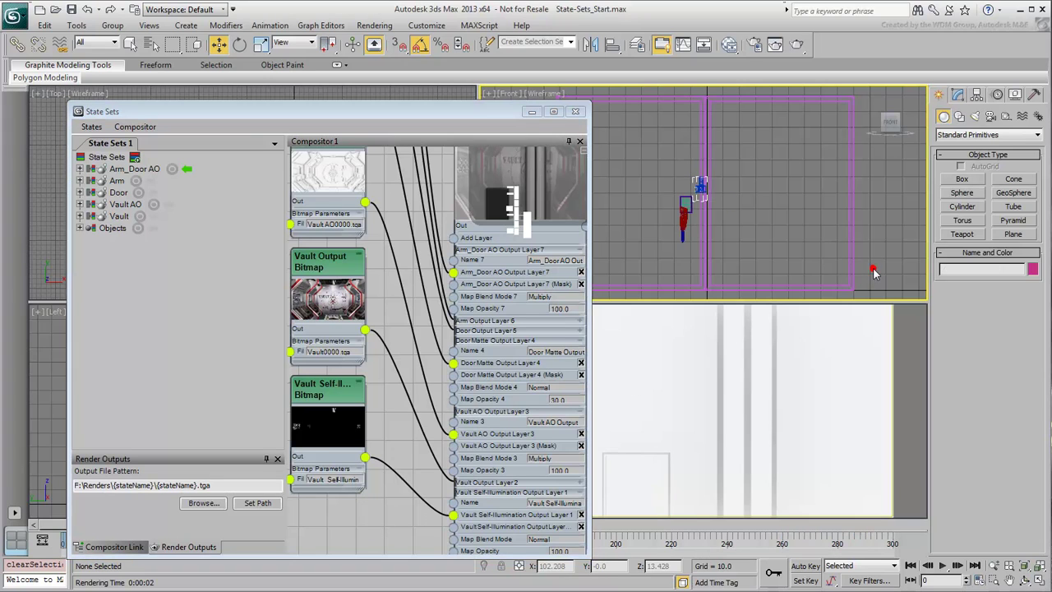
{"action": "left_click", "coordinate": [631, 487]}
{"action": "mouse_move", "coordinate": [632, 487]}
{"action": "left_mouse_down"}
{"action": "mouse_move", "coordinate": [649, 490]}
{"action": "mouse_move", "coordinate": [689, 457]}
{"action": "mouse_move", "coordinate": [650, 491]}
{"action": "left_mouse_up"}
{"action": "left_click", "coordinate": [697, 189]}
{"action": "mouse_move", "coordinate": [697, 189]}
{"action": "left_mouse_down"}
{"action": "mouse_move", "coordinate": [694, 165]}
{"action": "mouse_move", "coordinate": [707, 198]}
{"action": "mouse_move", "coordinate": [698, 190]}
{"action": "left_mouse_up"}
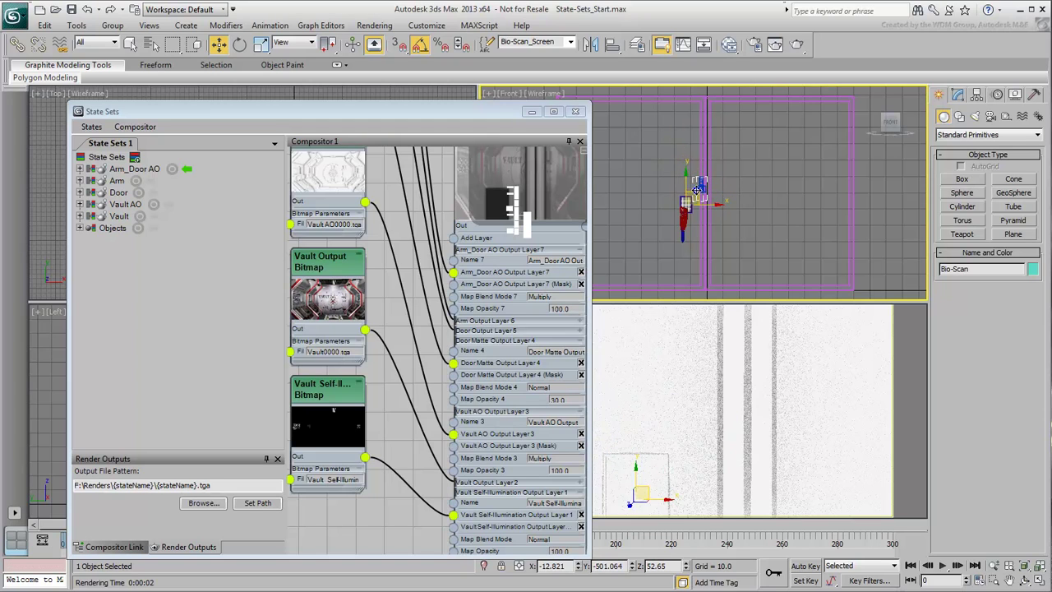
- Turn off the Arm_Door AO state and deselect all to show the full vault scene
{"action": "left_click", "coordinate": [666, 376]}
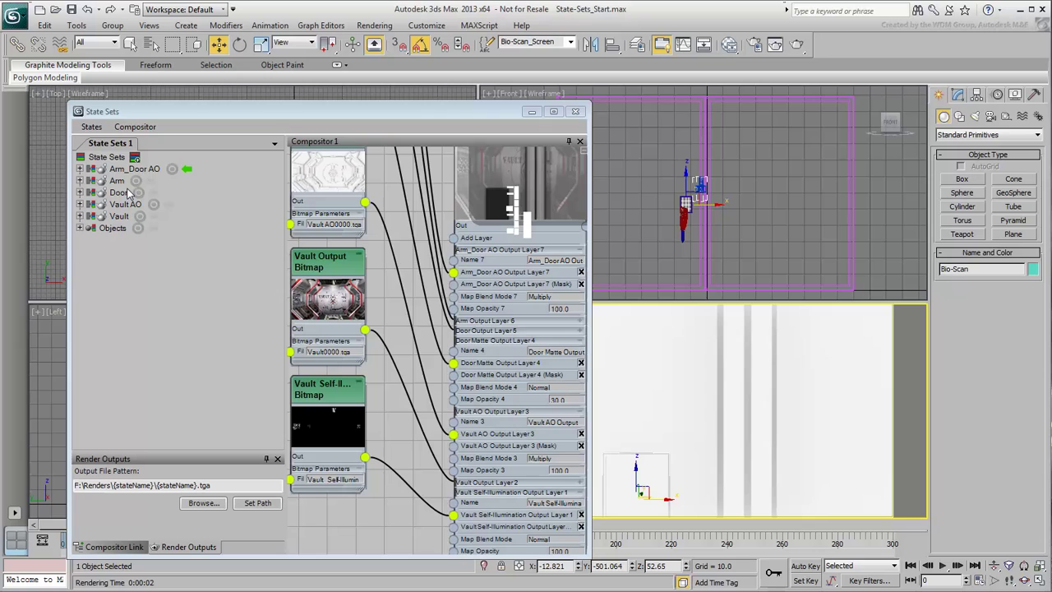
{"action": "left_click", "coordinate": [187, 168]}
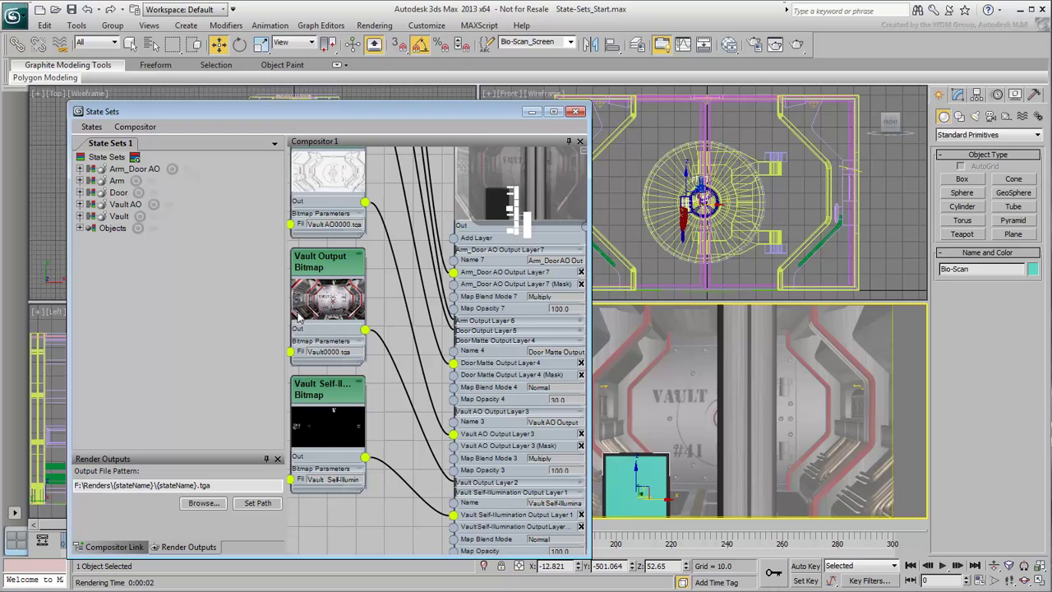
{"action": "key", "text": "ctrl+d"}
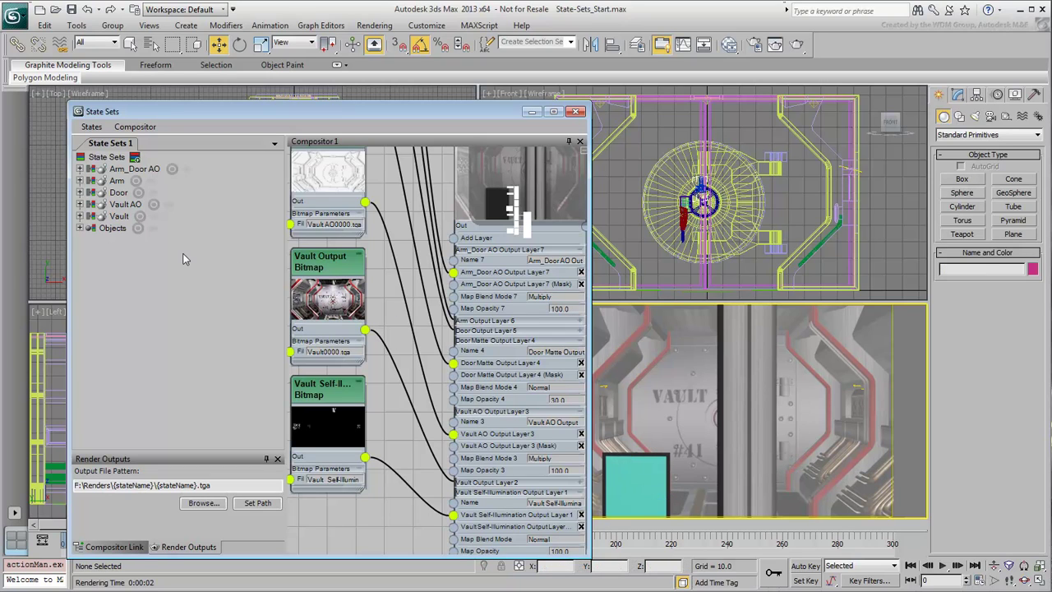
- Record the Objects state unhiding Bio-Scan, Camera_Walk and Camera_Walk.Target, then deactivate it
{"action": "left_click", "coordinate": [138, 228]}
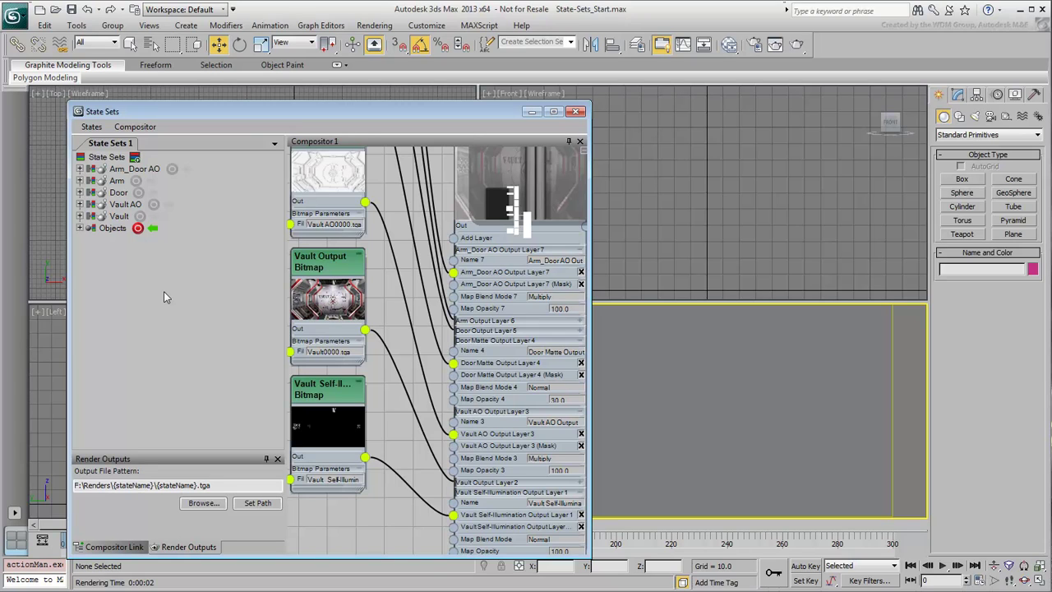
{"action": "right_click", "coordinate": [722, 342]}
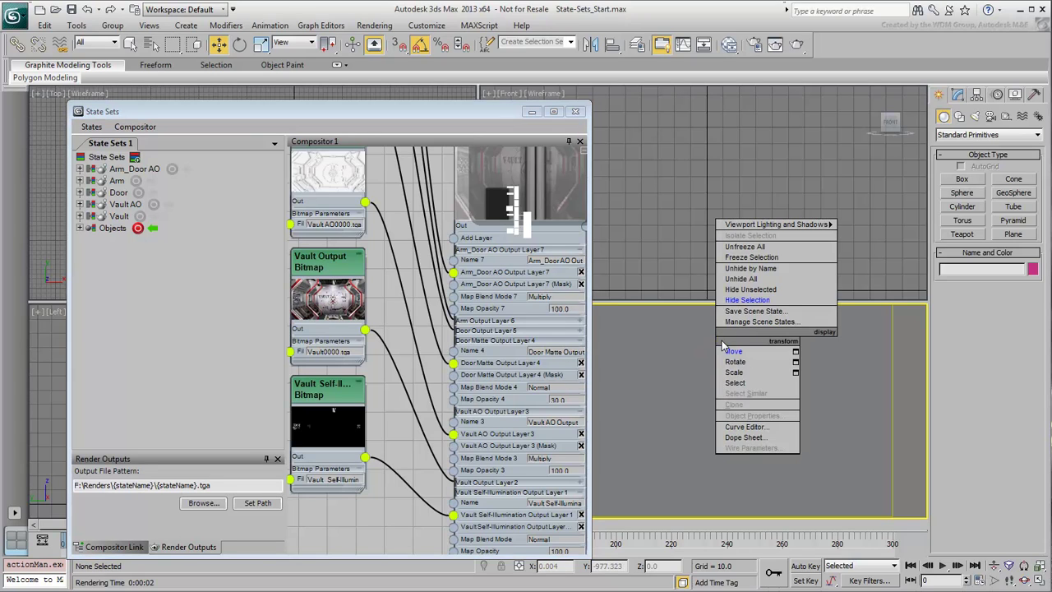
{"action": "left_click", "coordinate": [752, 268]}
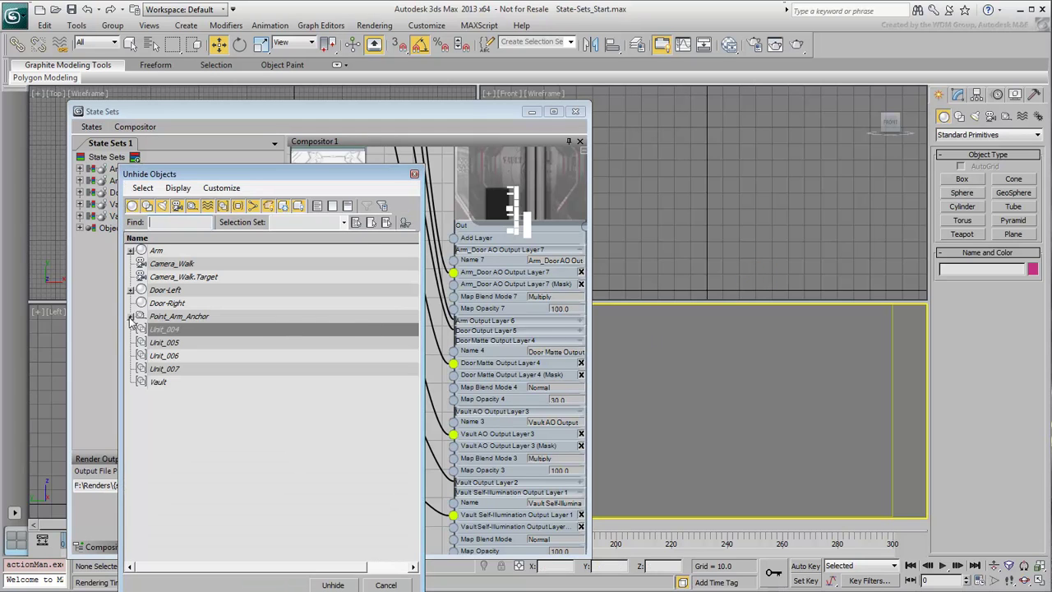
{"action": "left_click", "coordinate": [130, 289]}
{"action": "left_click", "coordinate": [177, 303]}
{"action": "left_click", "coordinate": [175, 263], "text": "ctrl"}
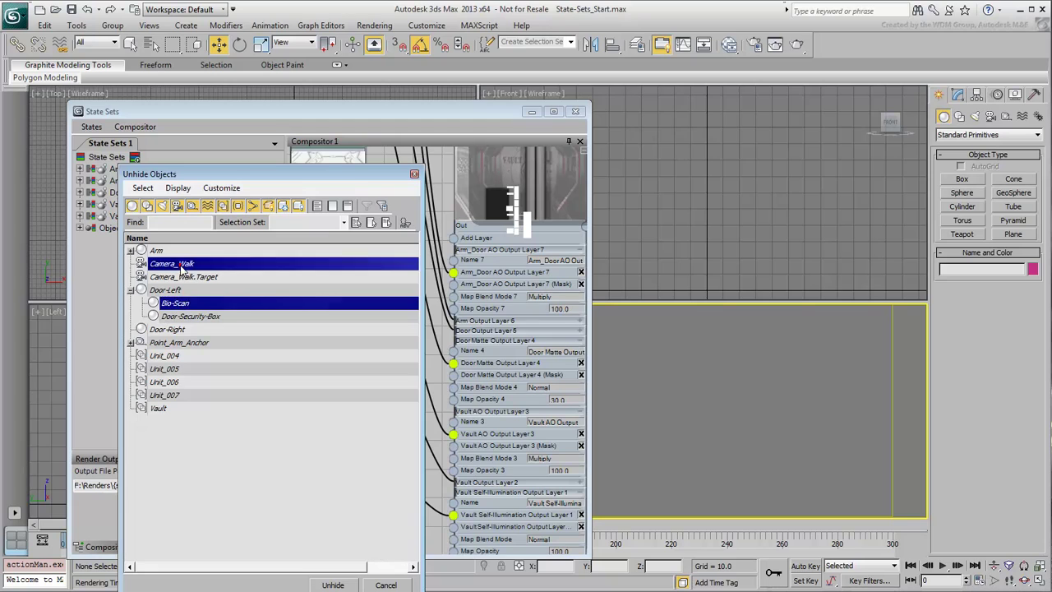
{"action": "left_click", "coordinate": [181, 276], "text": "ctrl"}
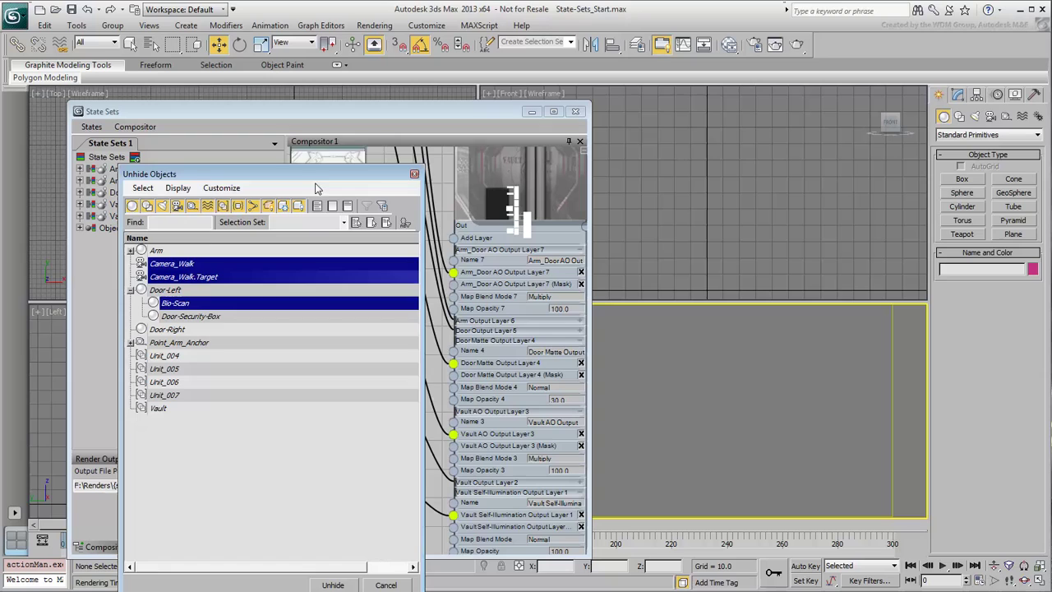
{"action": "left_click_drag", "start_coordinate": [319, 179], "coordinate": [335, 148]}
{"action": "left_click", "coordinate": [349, 553]}
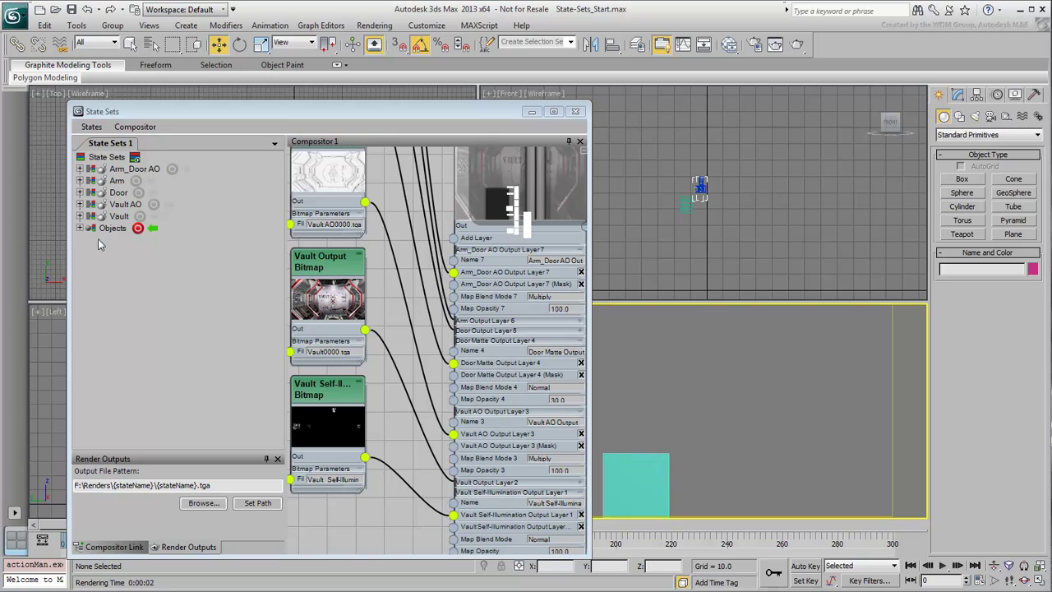
{"action": "left_click", "coordinate": [138, 227]}
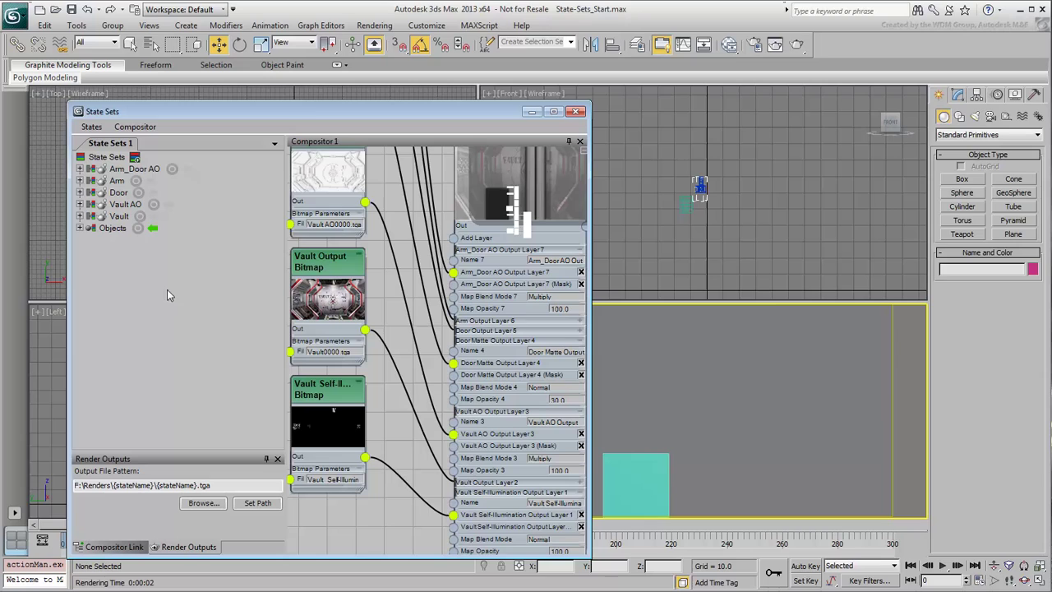
{"action": "left_click", "coordinate": [153, 231]}
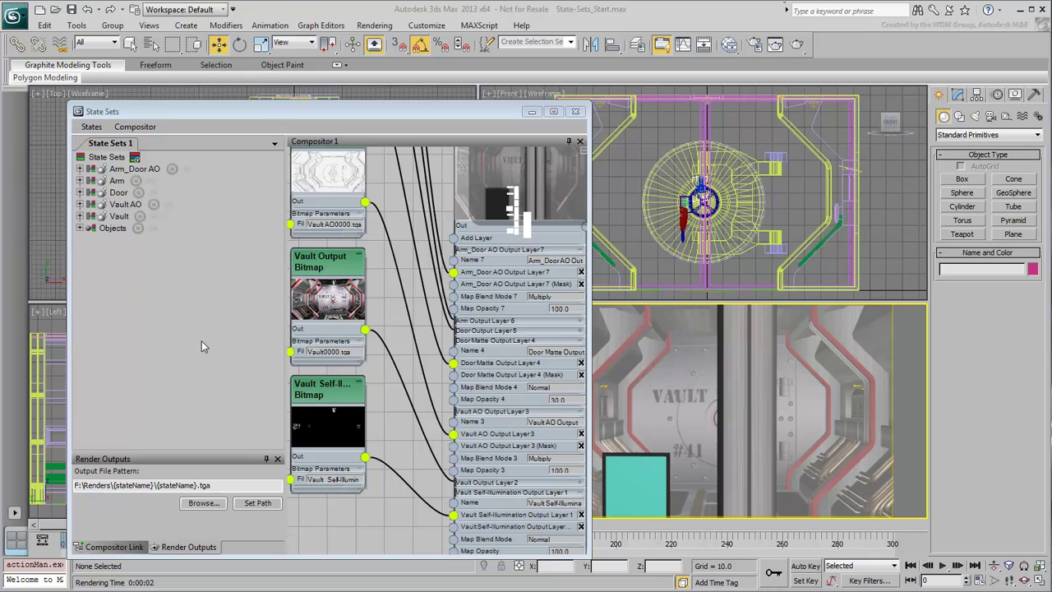
- Create a compositor link file named 'Vault Scene' (.sof) on drive F
{"action": "left_click", "coordinate": [108, 548]}
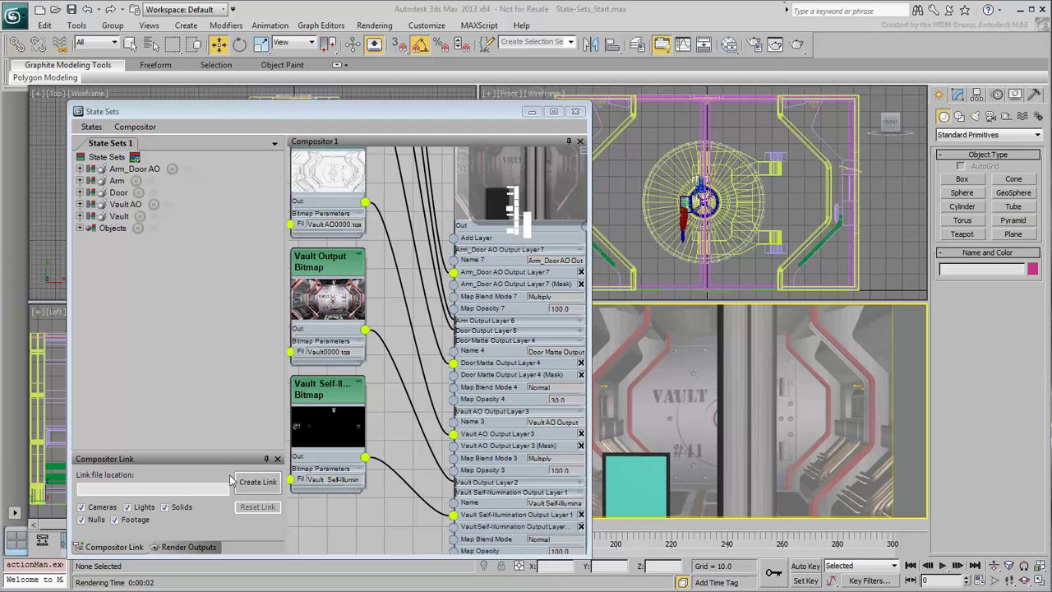
{"action": "left_click", "coordinate": [256, 485]}
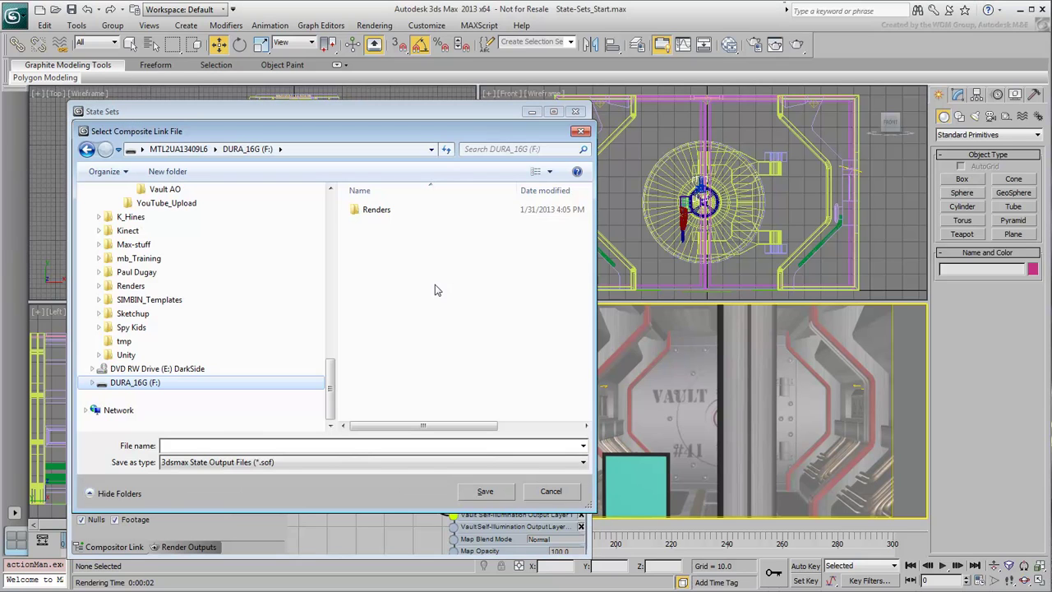
{"action": "left_click", "coordinate": [205, 446]}
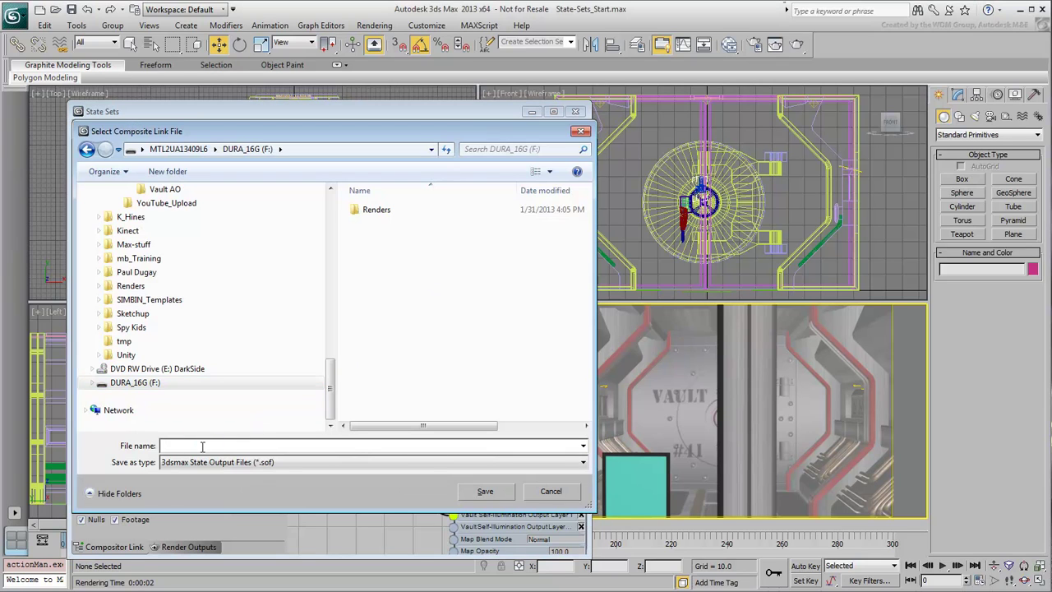
{"action": "type", "text": "Vault Scene"}
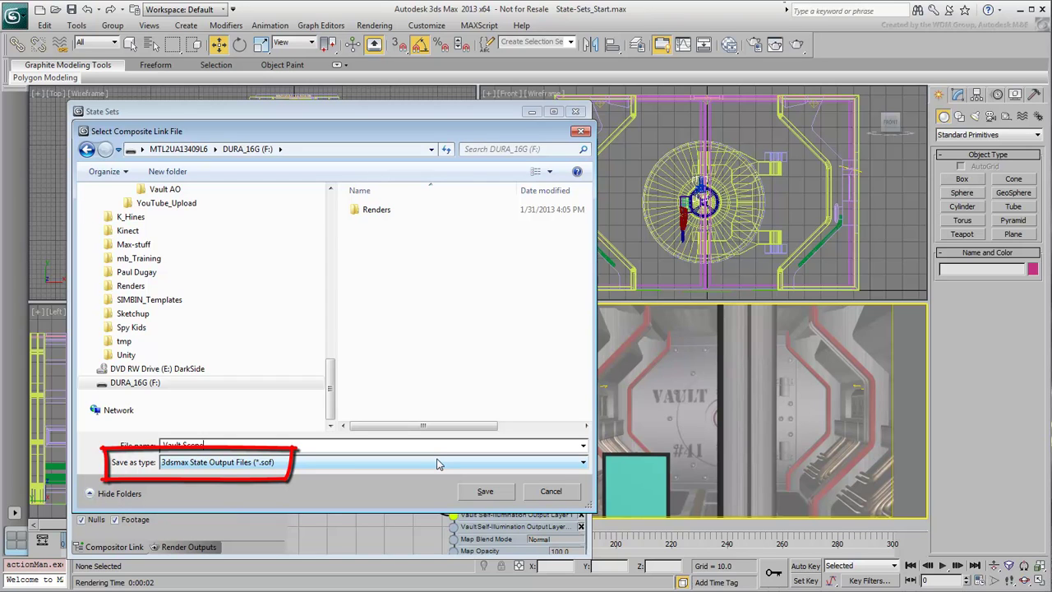
{"action": "left_click", "coordinate": [485, 491]}
- Review the Vault Scene.sof XML in Notepad and close it without saving
{"action": "left_click", "coordinate": [258, 482]}
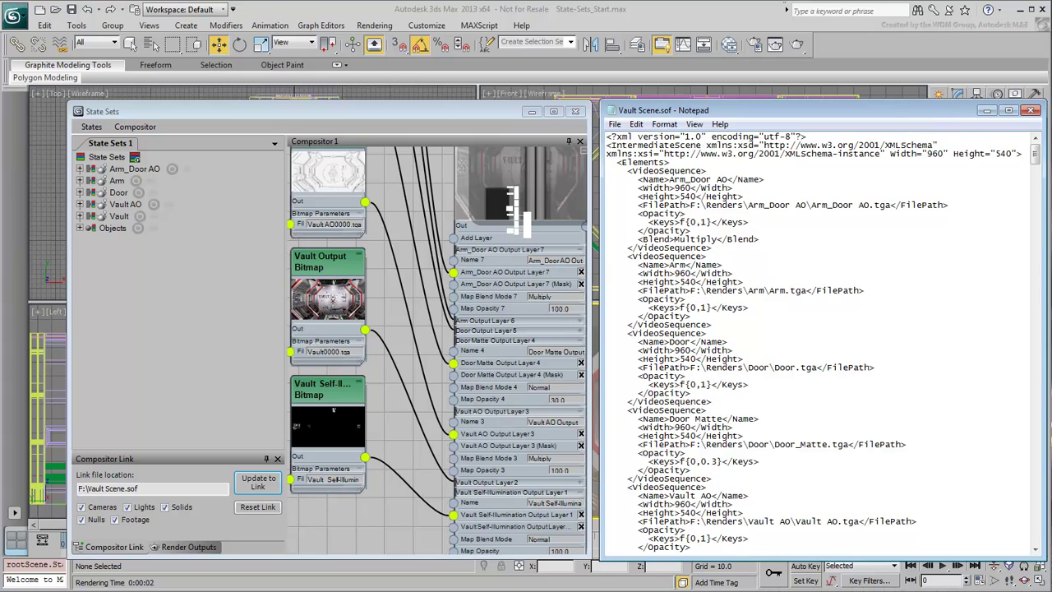
{"action": "left_click", "coordinate": [1033, 111]}
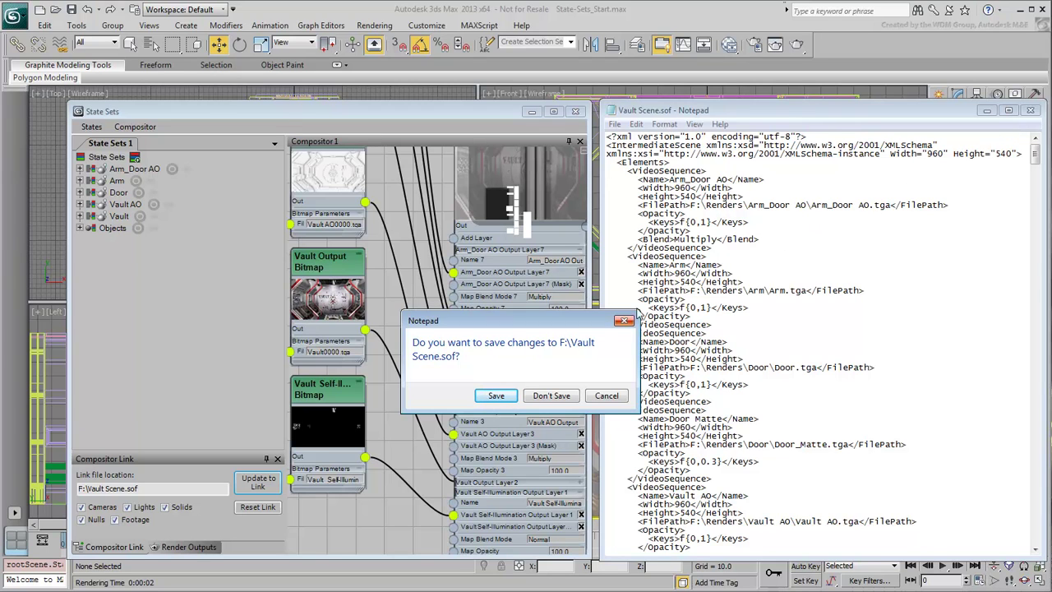
{"action": "left_click", "coordinate": [555, 395]}
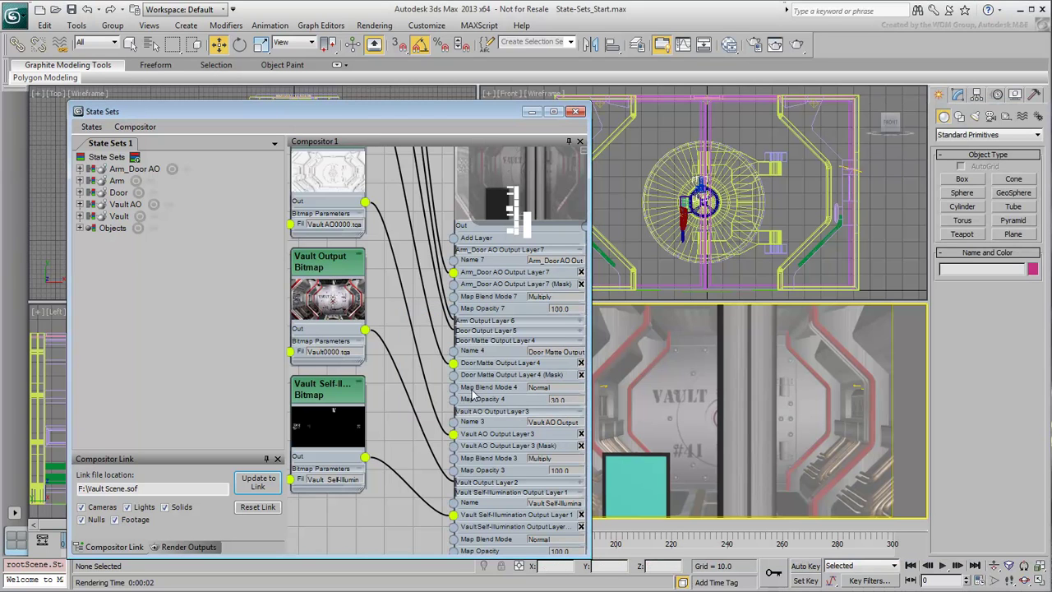